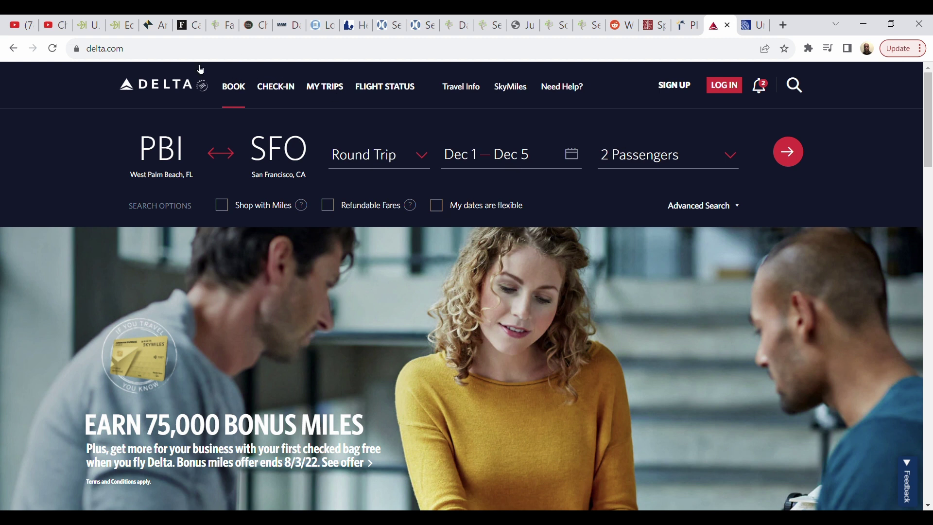
Log in to the Delta account and set the flight search to 2 passengers
left_click(732, 89)
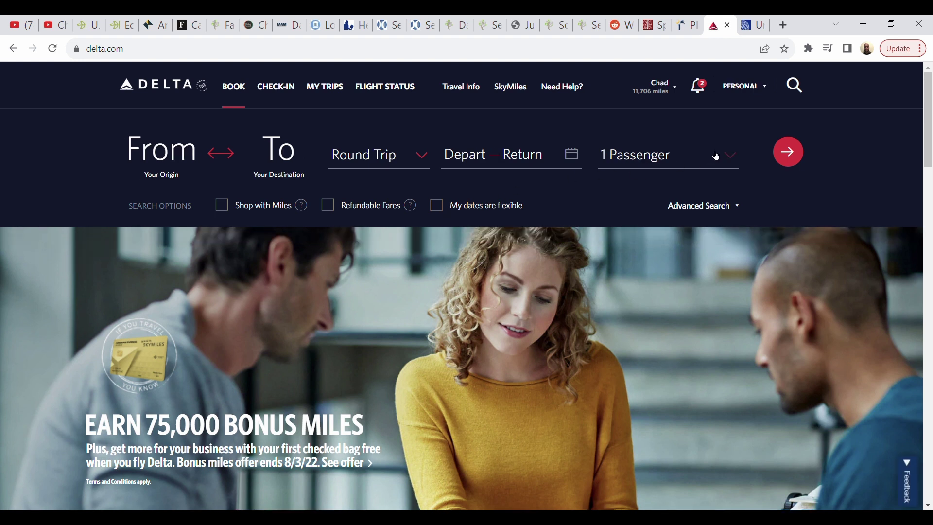
left_click(717, 155)
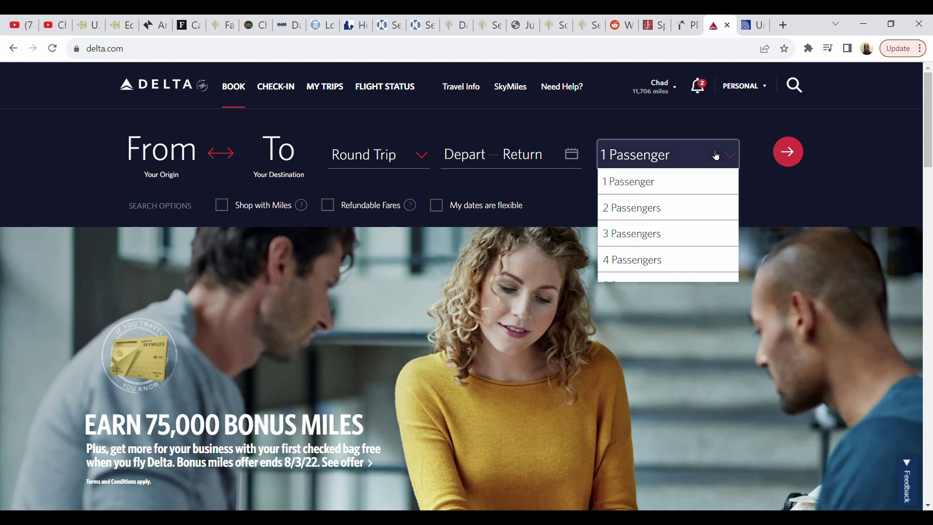
left_click(695, 213)
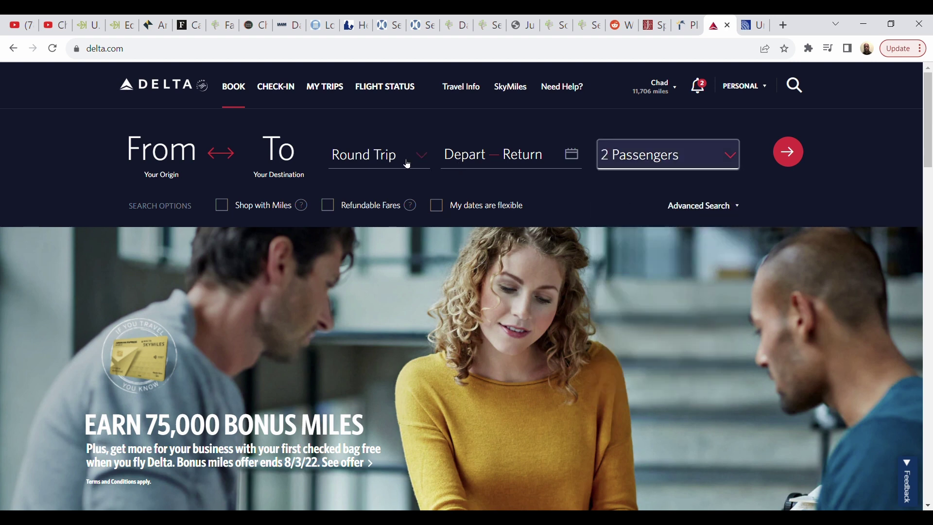
Set the flight's origin to PBI (West Palm Beach, FL) and its destination to SFO (San Francisco, CA)
left_click(165, 157)
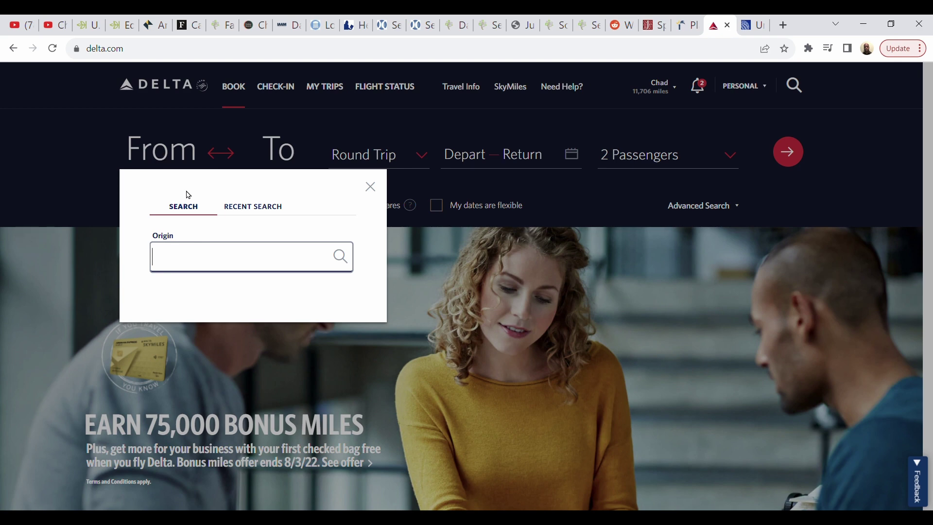
type("pbi")
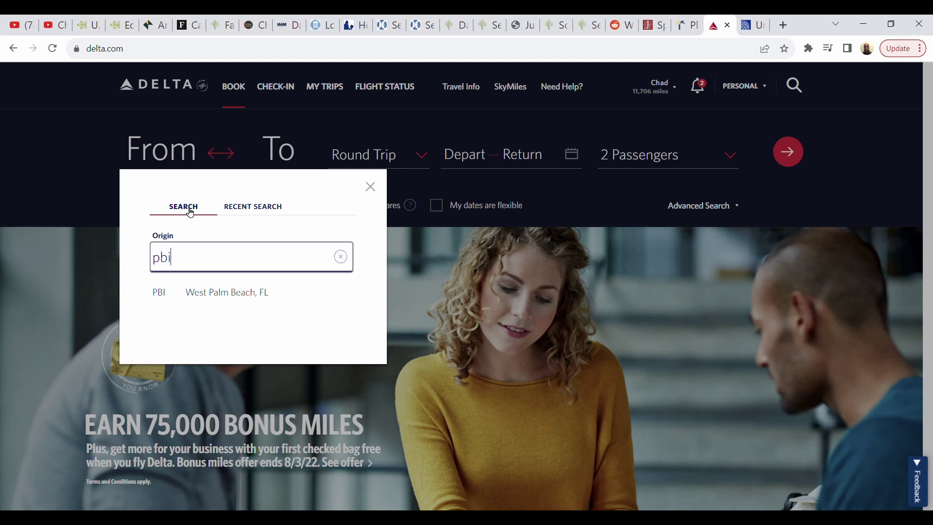
left_click(219, 295)
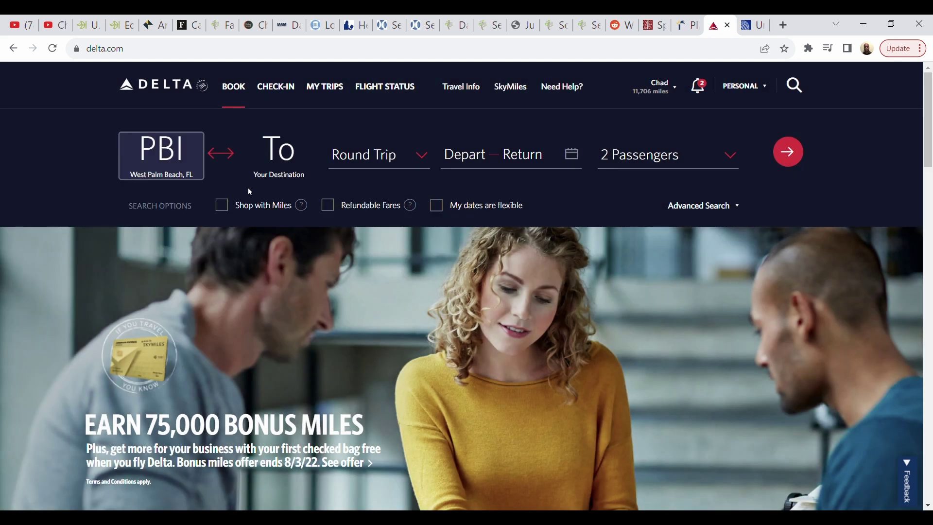
left_click(276, 145)
type("sfo")
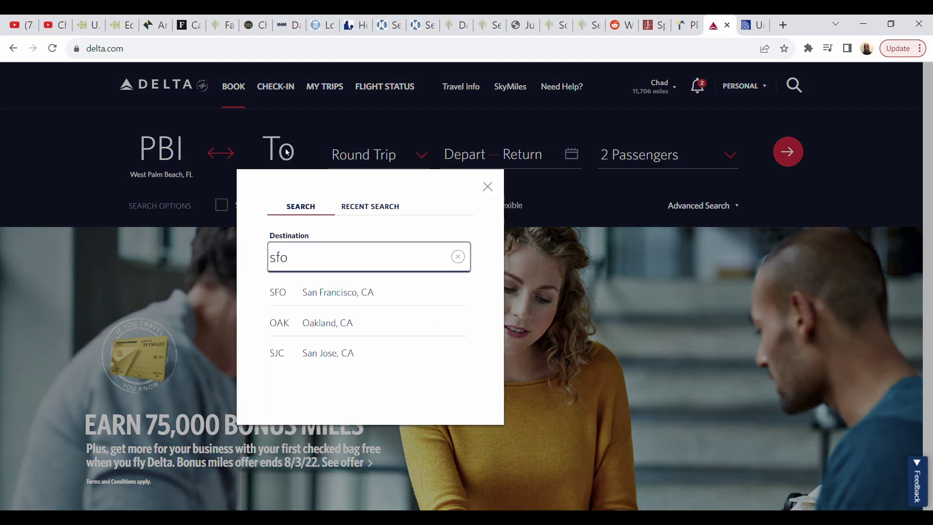
left_click(349, 293)
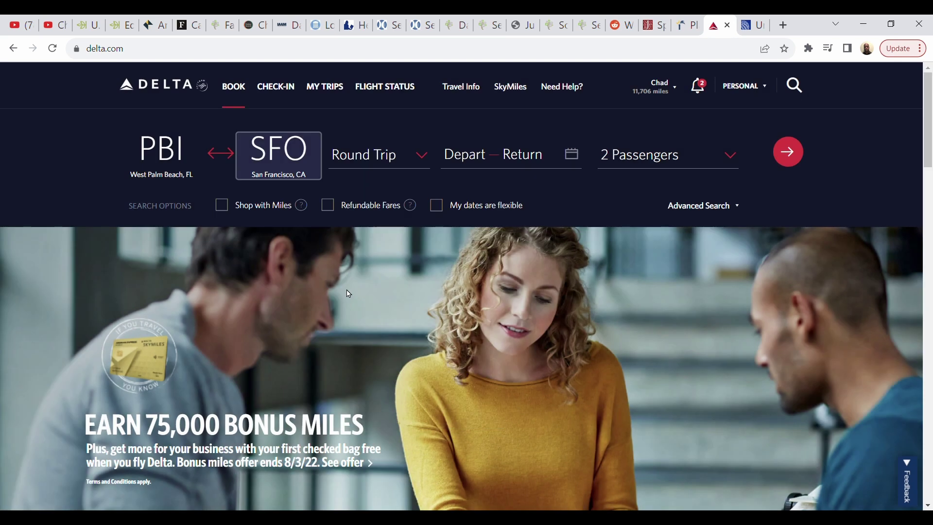
Set the round trip's departure date to December 1, 2022 and its return date to December 5, 2022
left_click(503, 156)
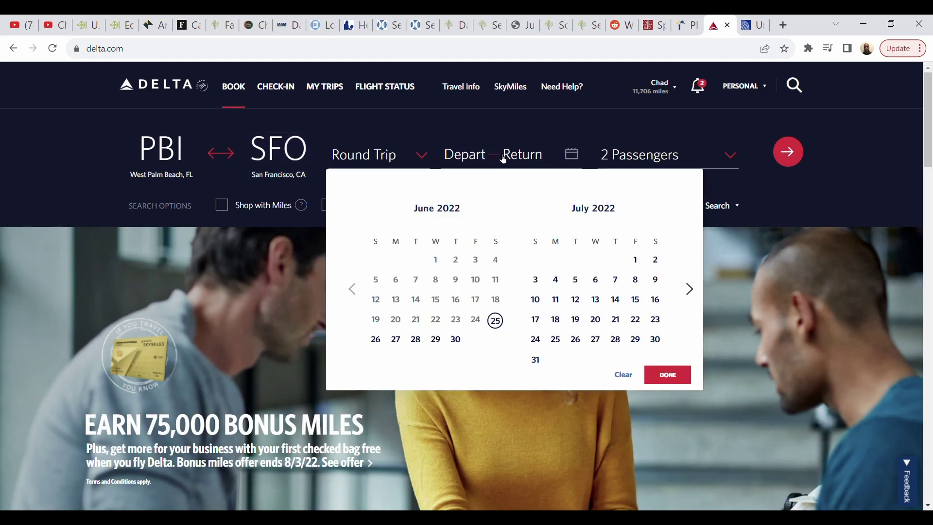
left_click(689, 289)
left_click(689, 289)
left_click(689, 289)
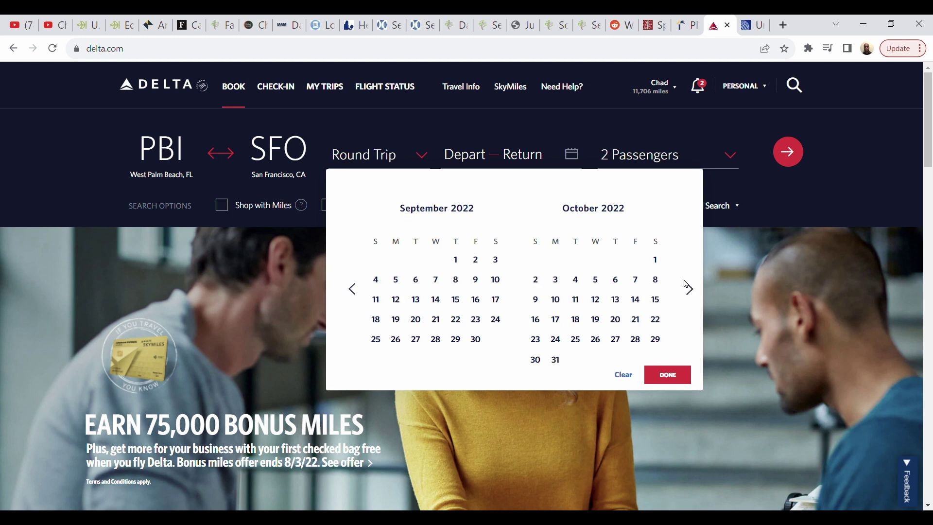
left_click(689, 291)
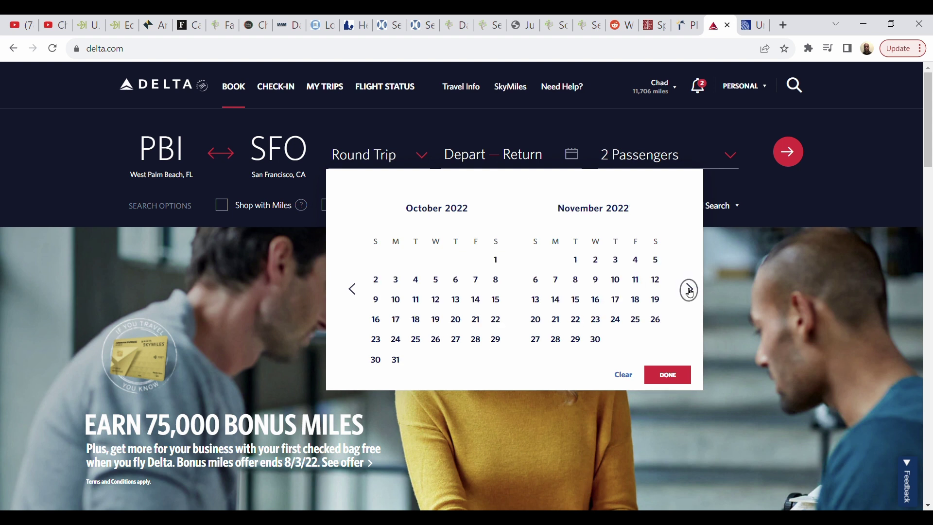
left_click(689, 290)
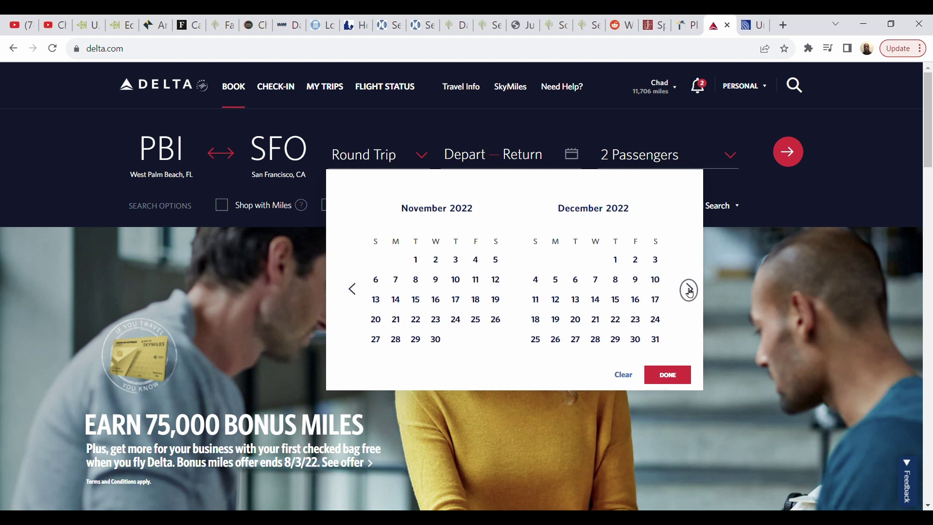
left_click(616, 260)
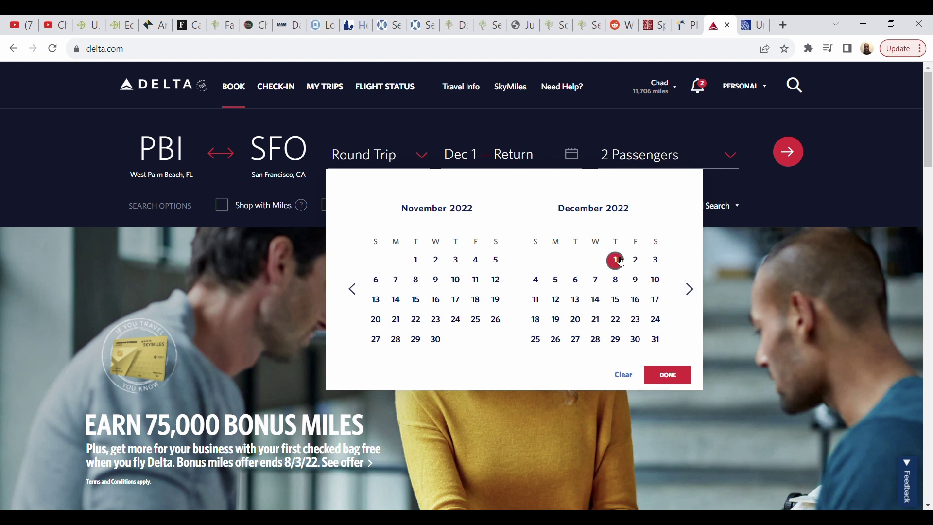
left_click(556, 281)
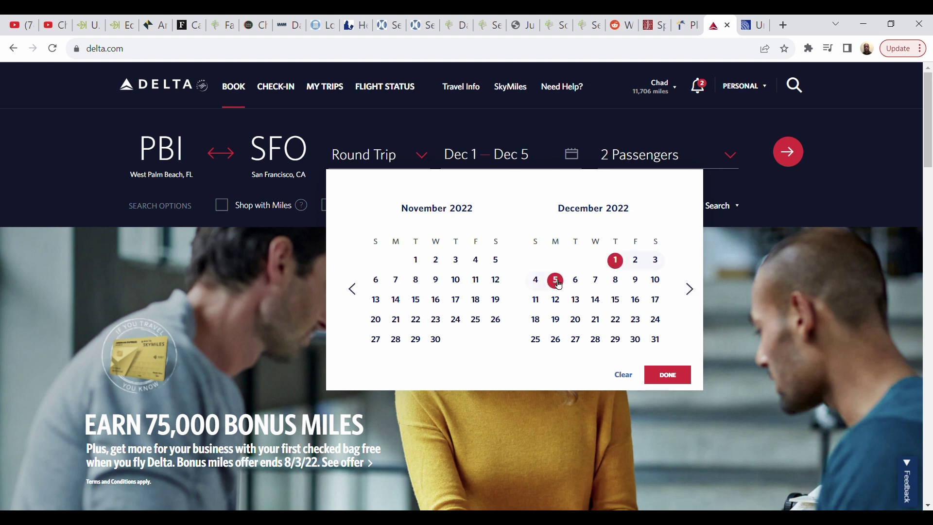
left_click(668, 375)
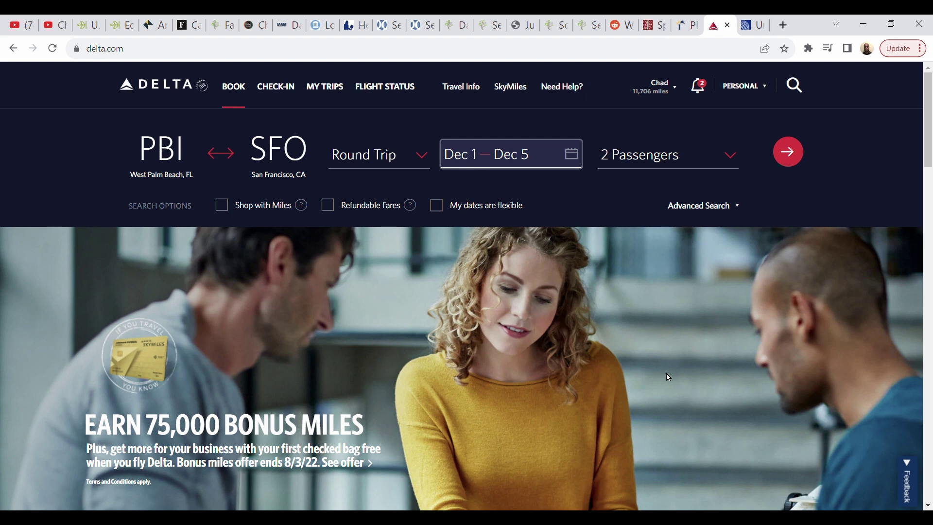
Expand the advanced search options and set the best fares preference to Main Cabin
left_click(741, 208)
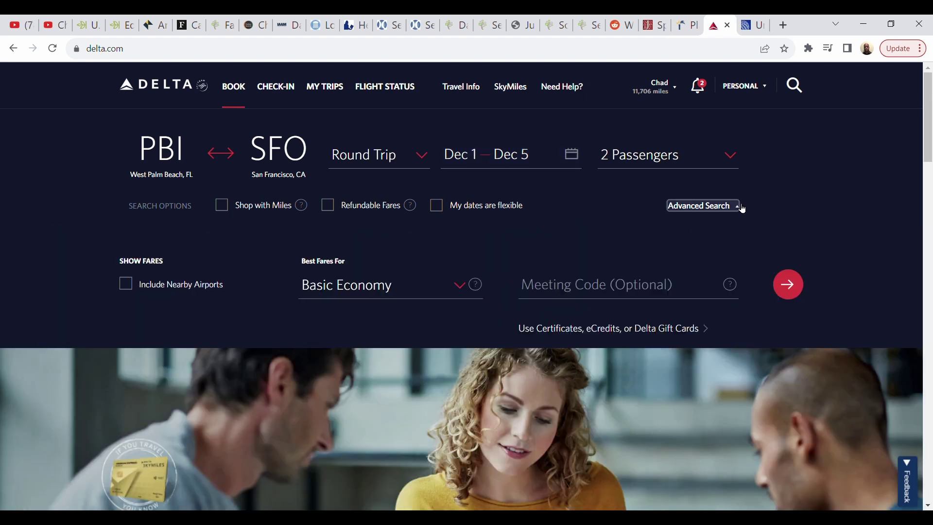
left_click(461, 288)
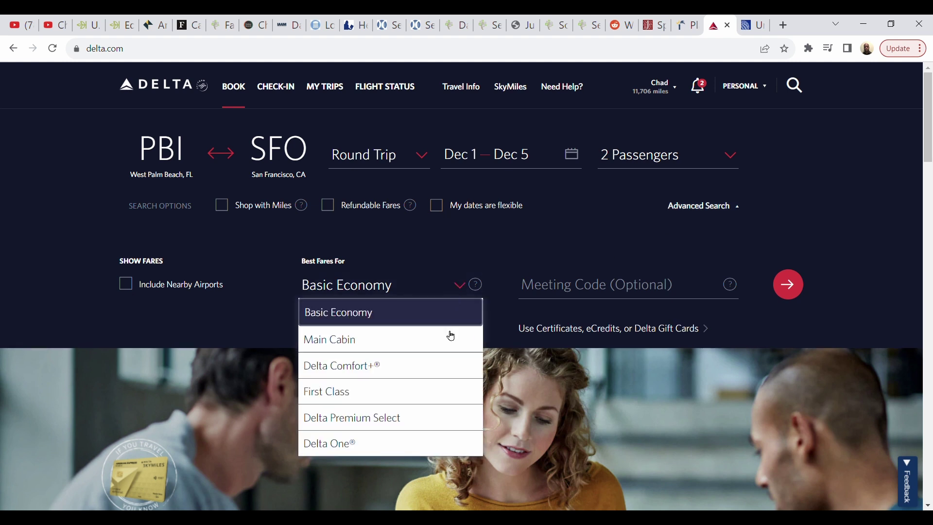
left_click(450, 342)
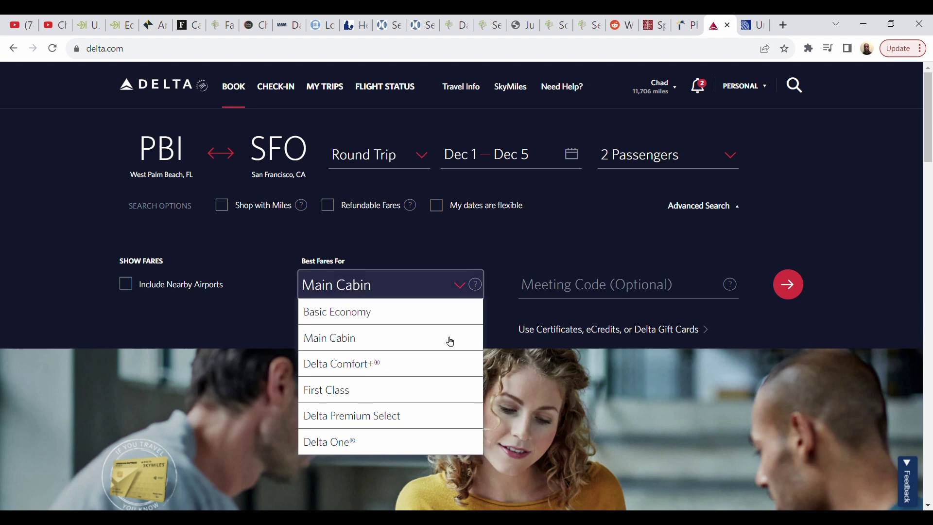
Open the page for using certificates, eCredits or Delta gift cards and select the Companion Certificate for the booking
left_click(560, 329)
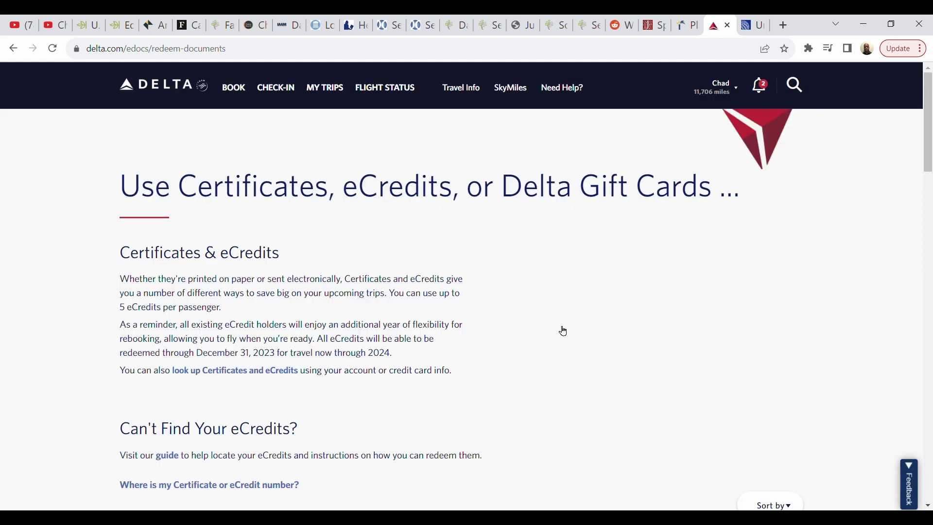
scroll(563, 330, "down", 2)
scroll(563, 330, "down", 2)
scroll(564, 331, "down", 1)
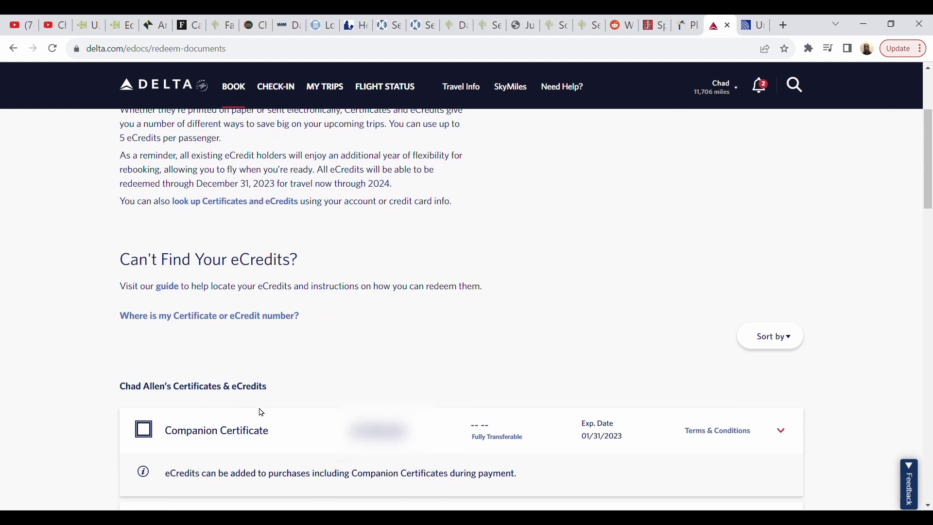
left_click(147, 430)
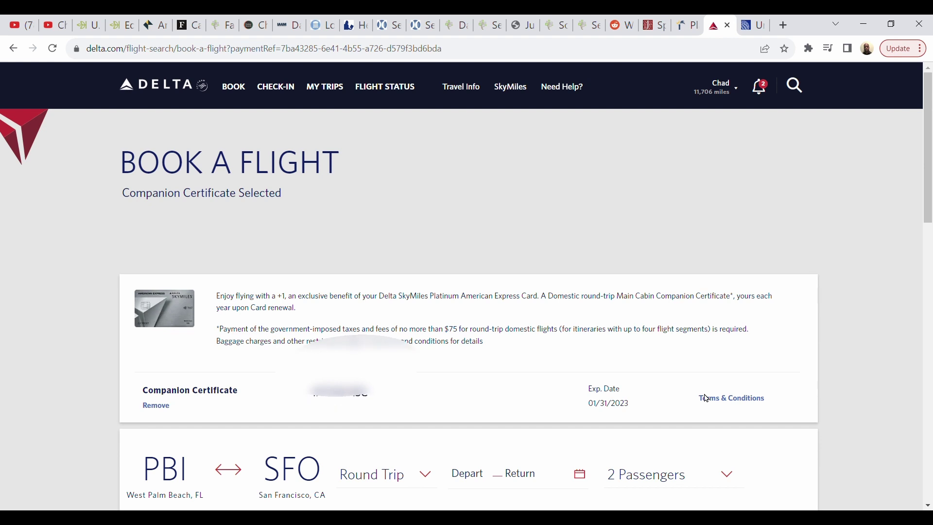
Try to submit the flight search with the Companion Certificate selected
scroll(707, 398, "down", 3)
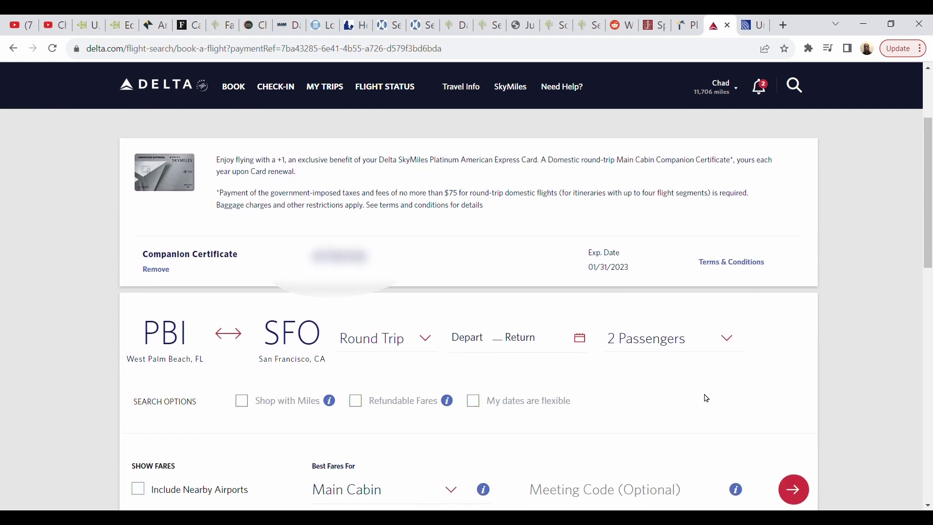
scroll(707, 398, "down", 2)
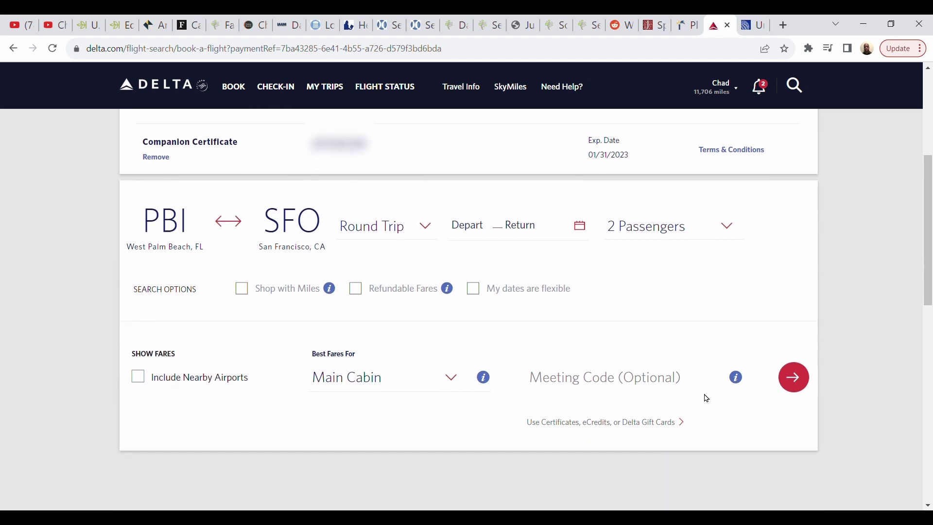
left_click(799, 360)
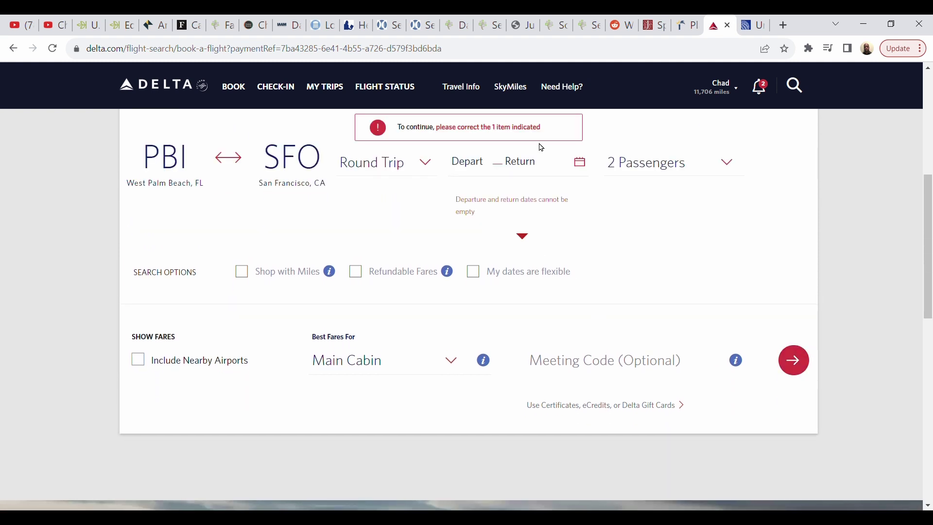
Enter December 1, 2022 as departure and December 5, 2022 as return on the Companion Certificate booking form
left_click(486, 166)
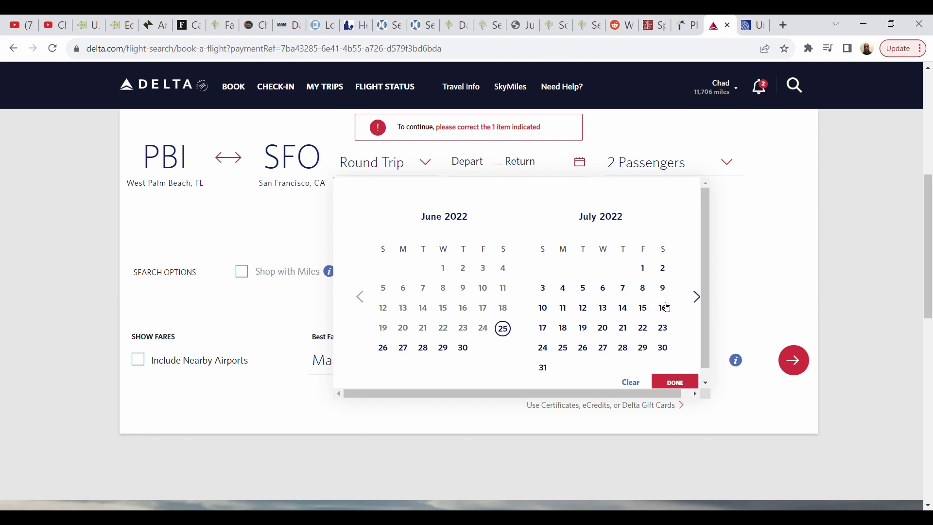
left_click(697, 296)
left_click(698, 297)
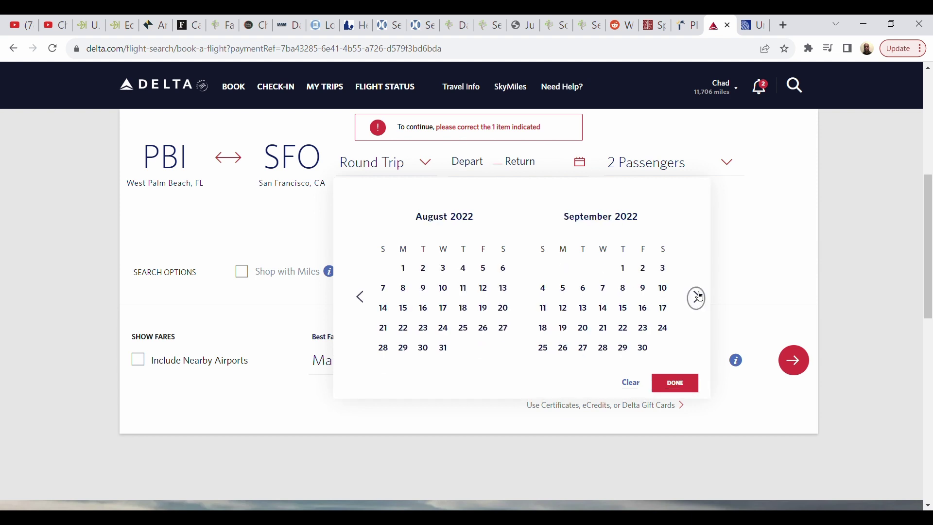
left_click(697, 297)
left_click(697, 296)
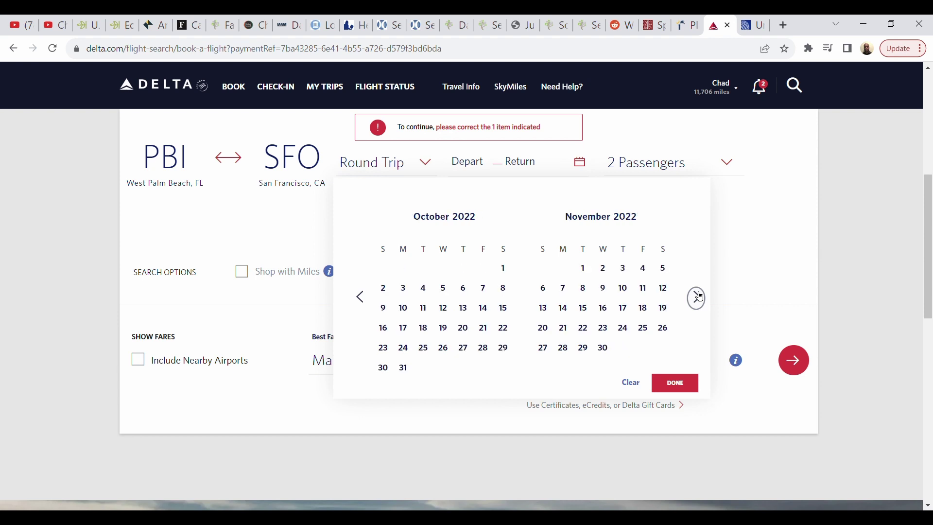
left_click(698, 297)
left_click(623, 268)
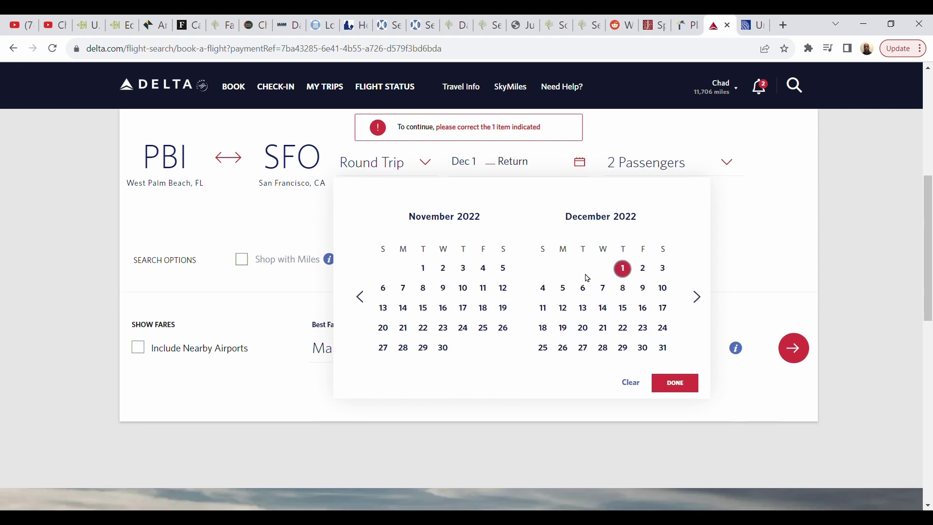
left_click(563, 288)
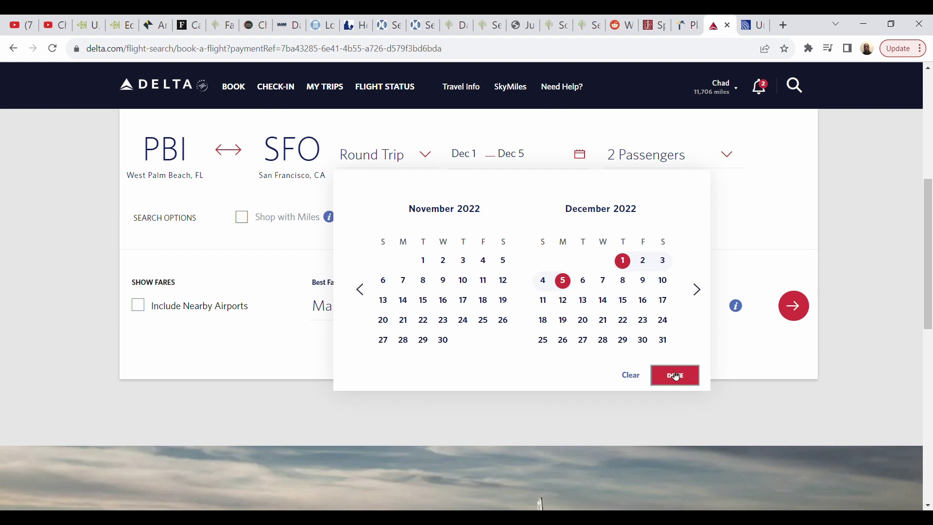
left_click(676, 377)
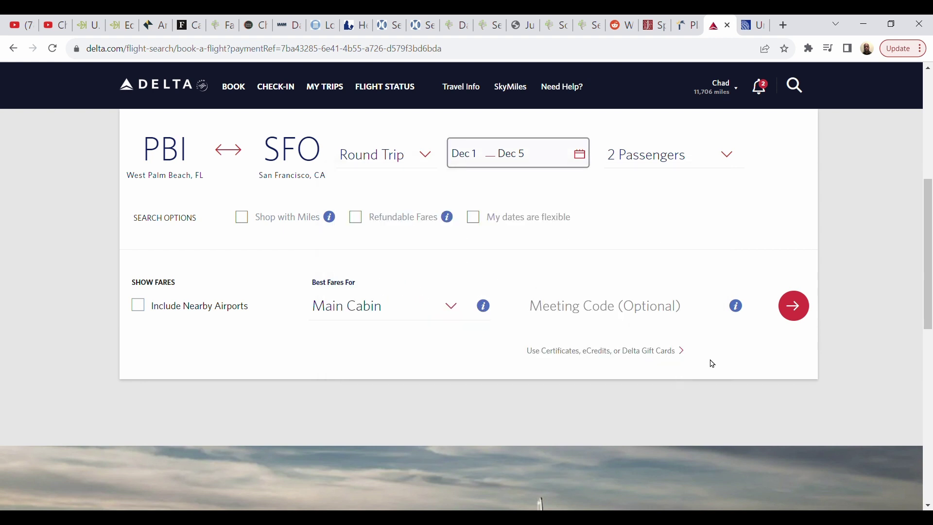
Run the flight search with the Companion Certificate and review the outbound PBI to SFO flights and Main fares for December 1
left_click(795, 308)
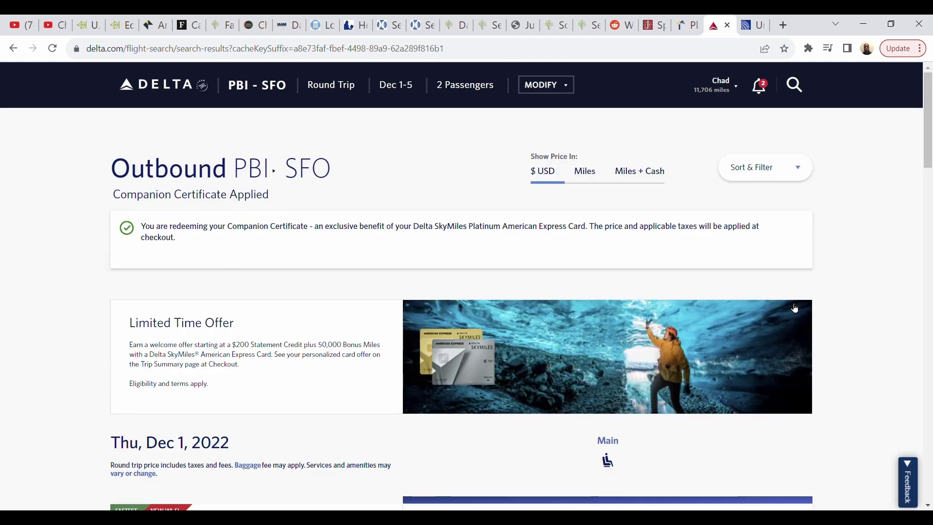
scroll(795, 308, "down", 3)
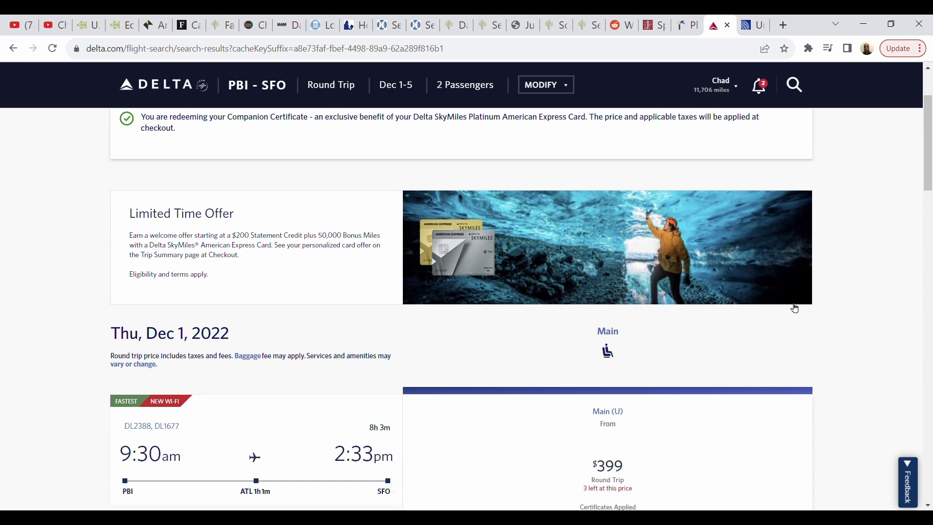
scroll(795, 308, "down", 3)
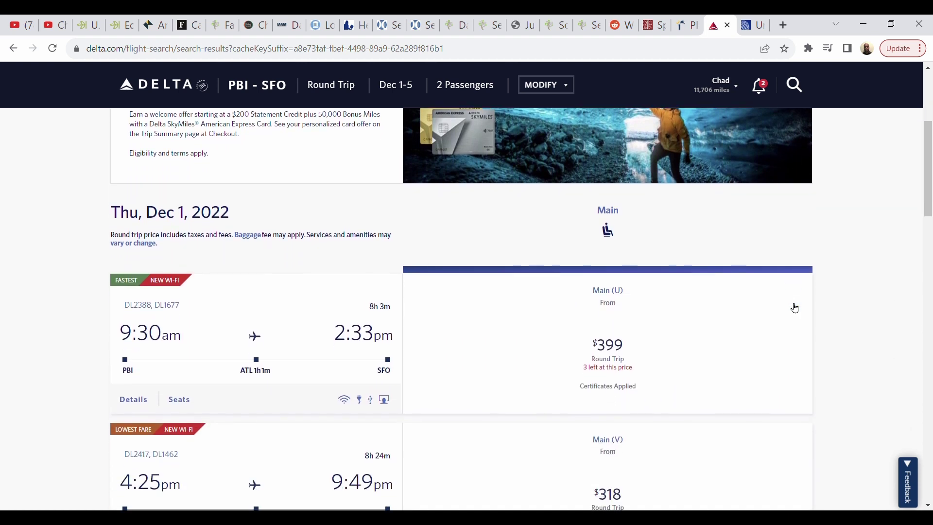
scroll(795, 308, "down", 1)
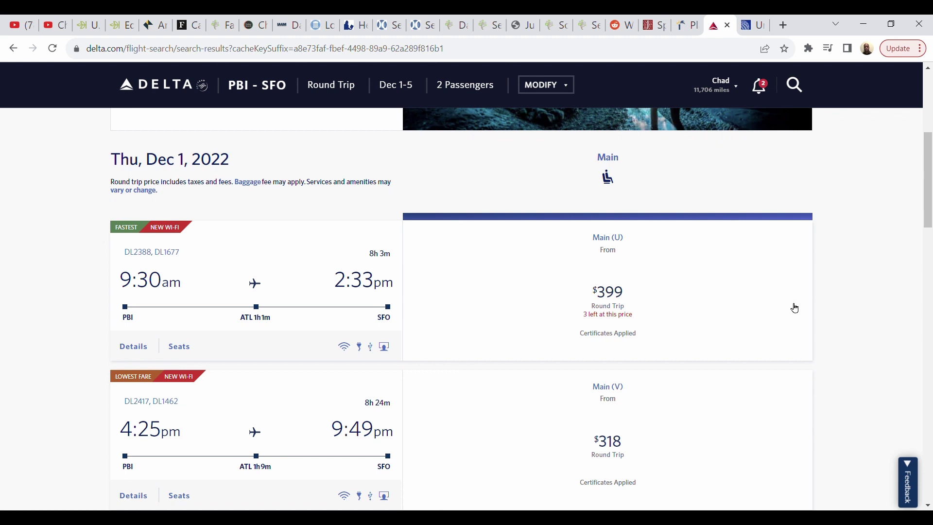
scroll(795, 308, "down", 1)
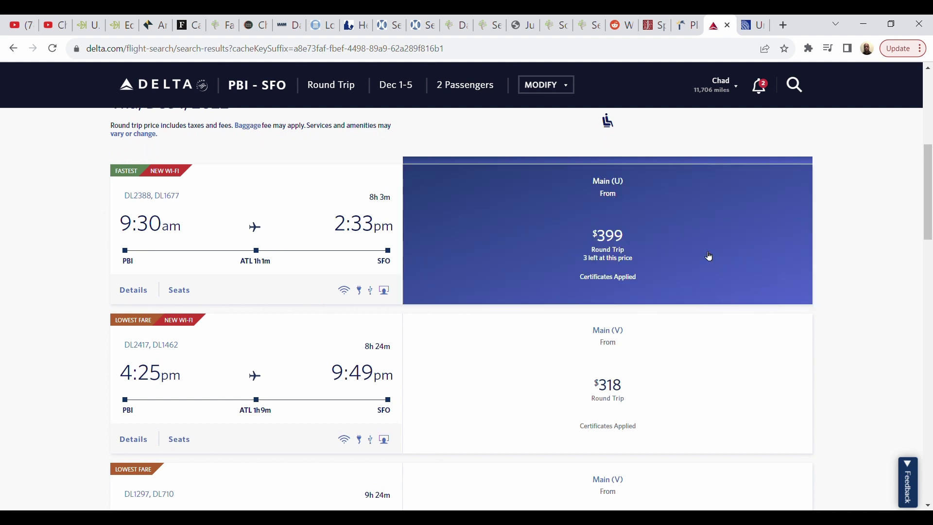
Choose the 9:30am Main fare for the outbound PBI to SFO flight and the 11:55am Main fare for the December 5 return
left_click(709, 256)
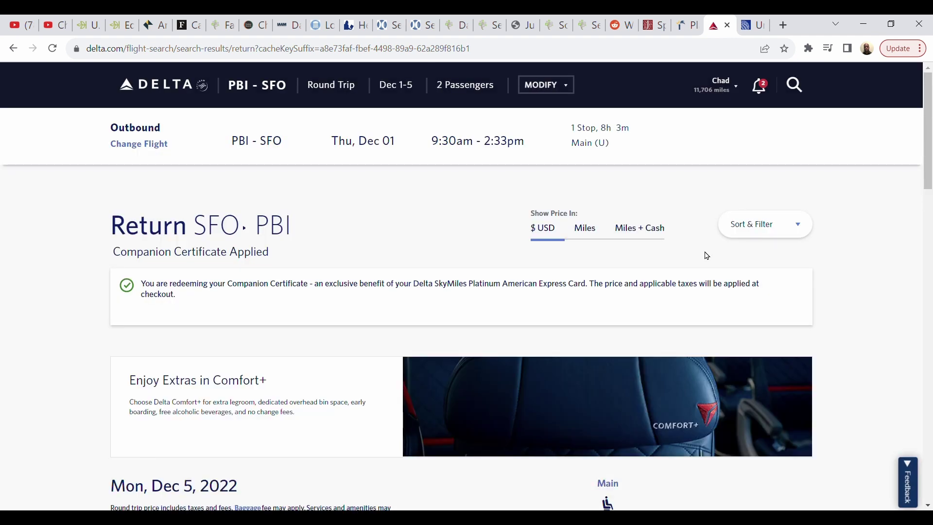
scroll(707, 256, "down", 4)
scroll(705, 251, "down", 5)
scroll(709, 256, "down", 1)
scroll(709, 256, "down", 1)
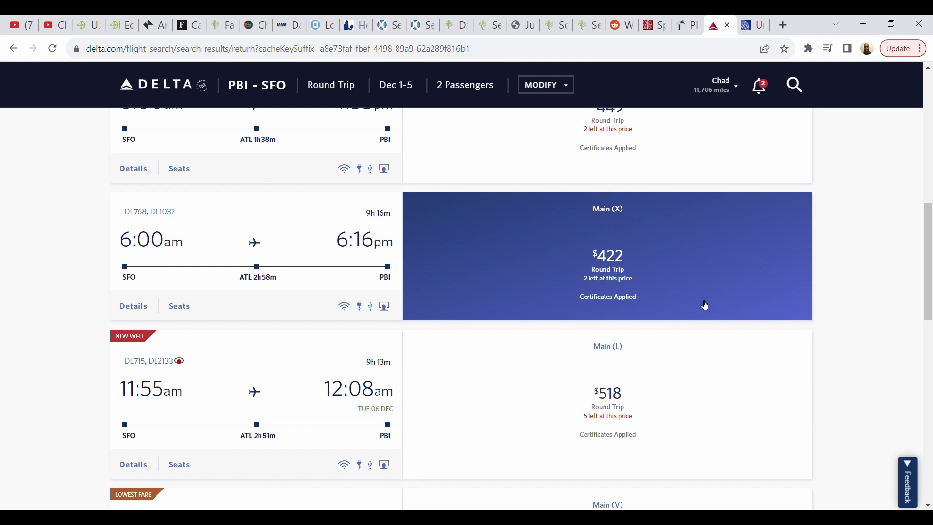
left_click(636, 409)
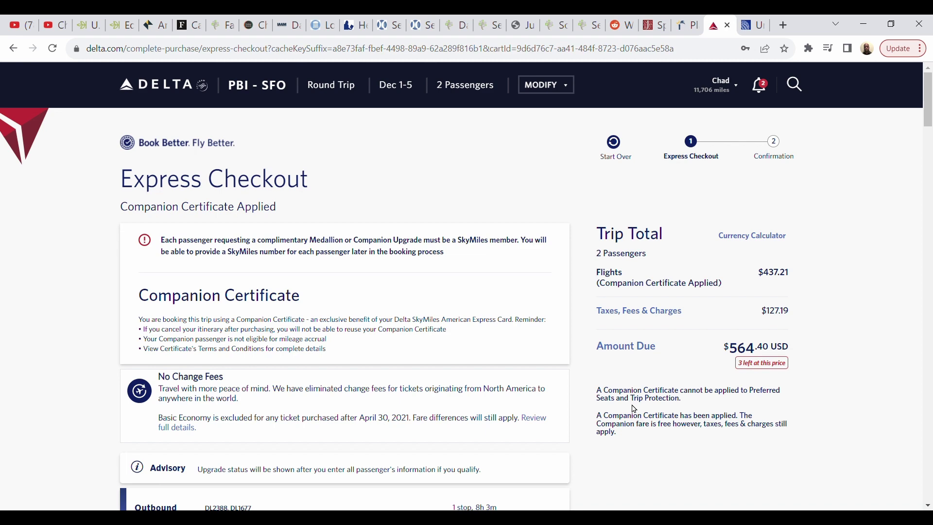
Review the Express Checkout page, including the trip total, both flights, seat assignments and baggage allowance per passenger
scroll(634, 409, "down", 3)
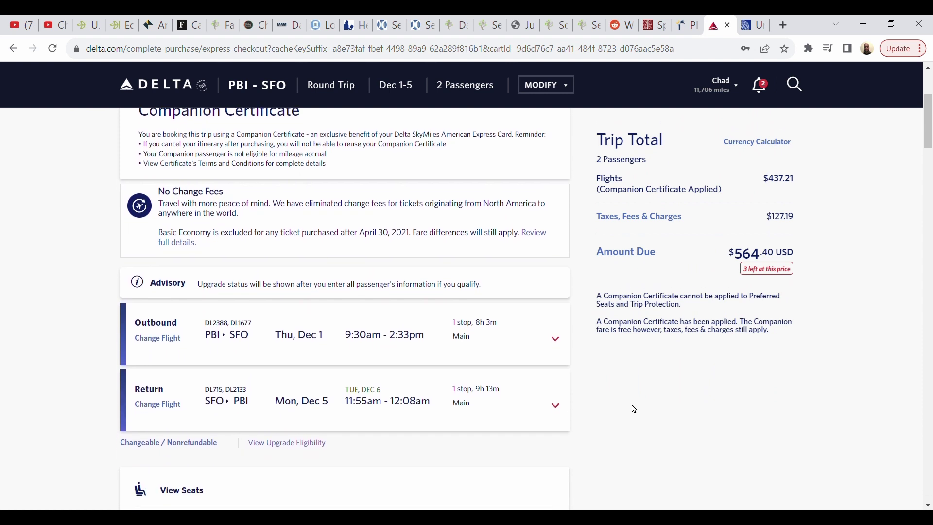
scroll(634, 409, "down", 3)
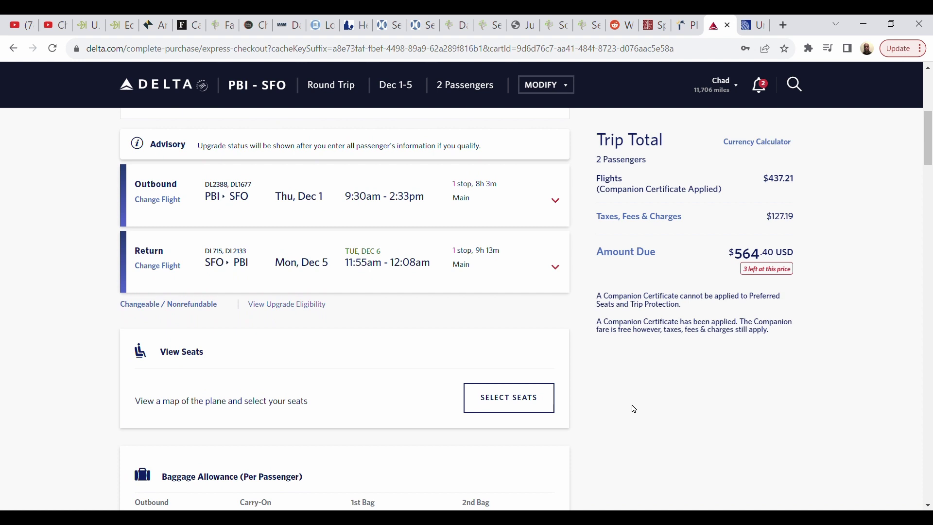
scroll(634, 410, "down", 2)
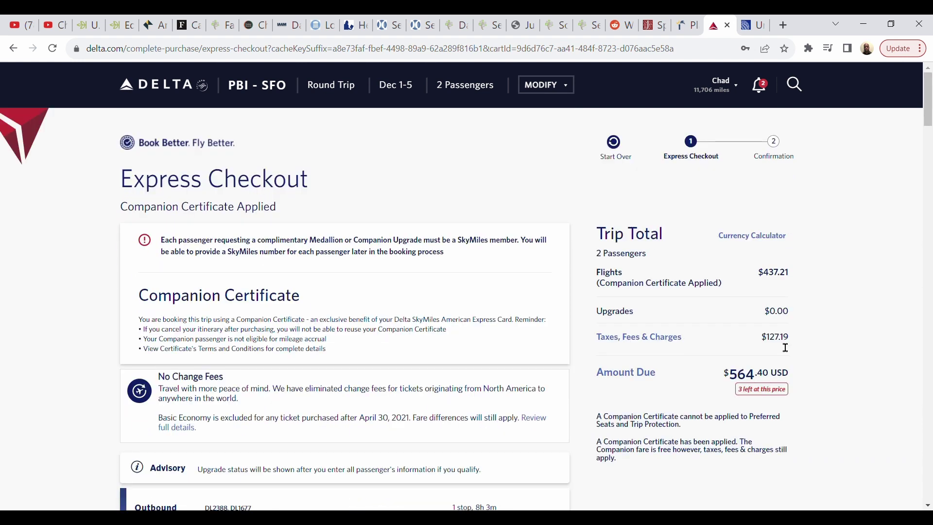
scroll(786, 348, "down", 1)
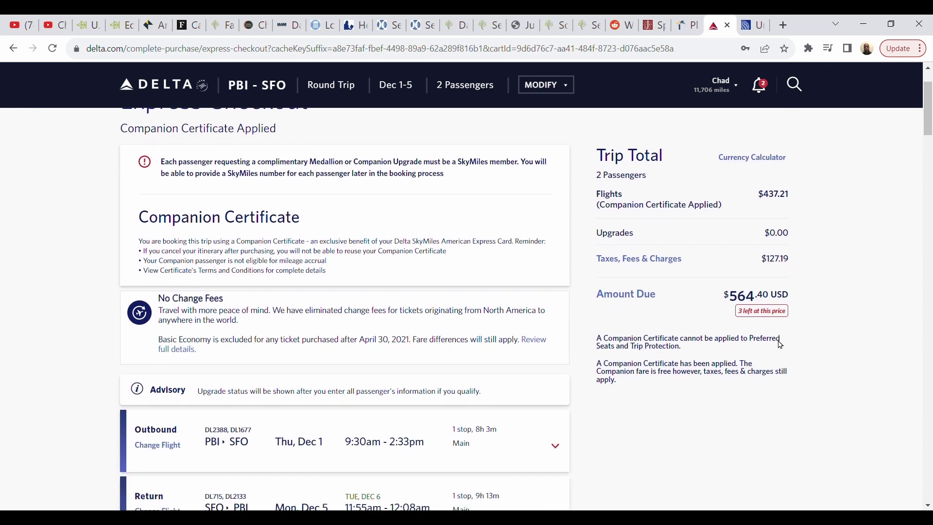
scroll(780, 345, "down", 2)
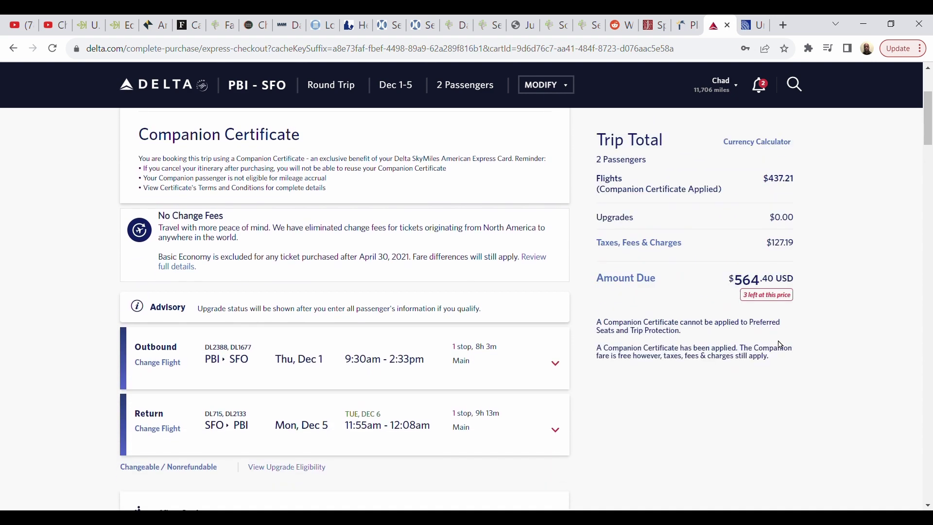
scroll(781, 345, "down", 2)
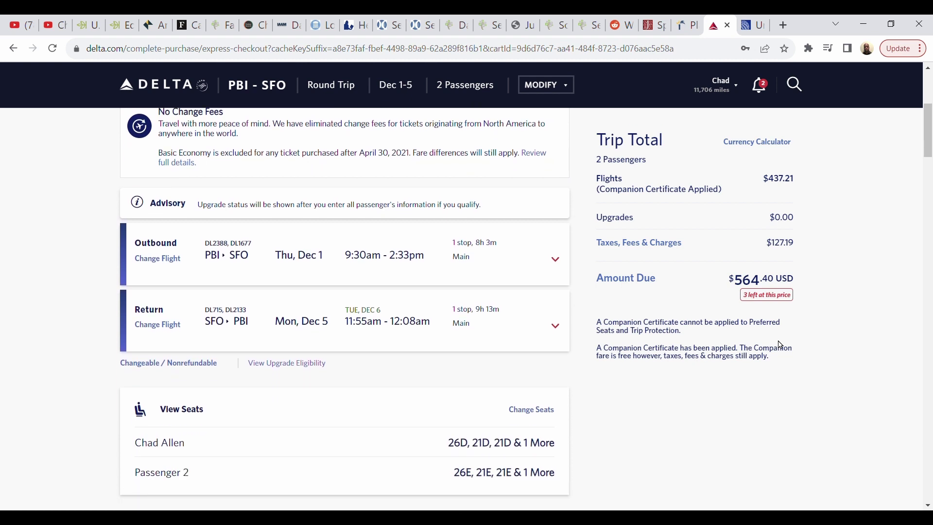
scroll(781, 345, "down", 2)
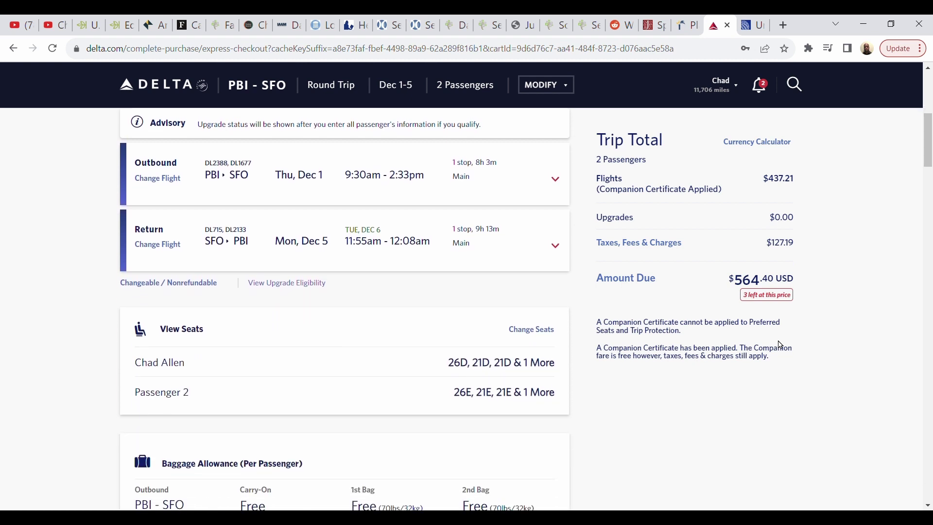
scroll(780, 345, "down", 4)
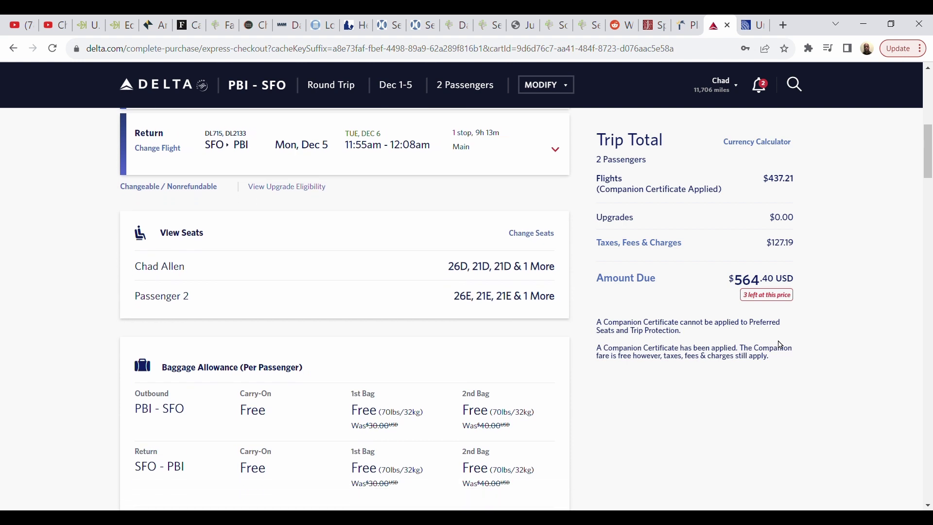
scroll(781, 345, "down", 3)
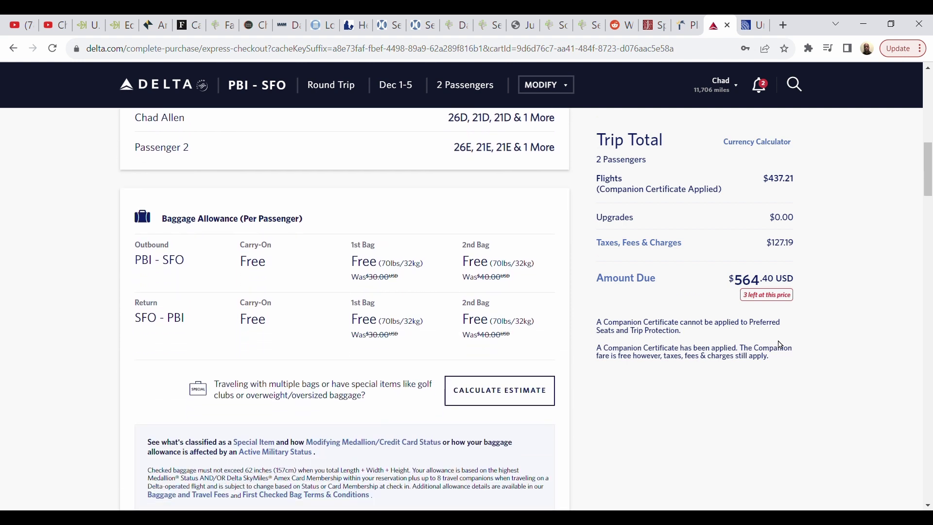
Complete the purchase of the Companion Certificate trip and review the charge and certificate details on the booking confirmation
scroll(426, 383, "down", 20)
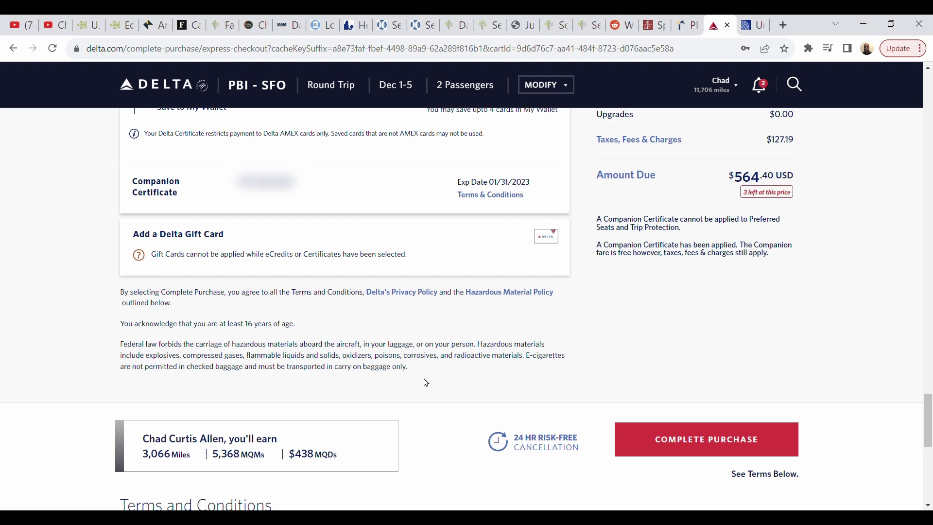
left_click(683, 438)
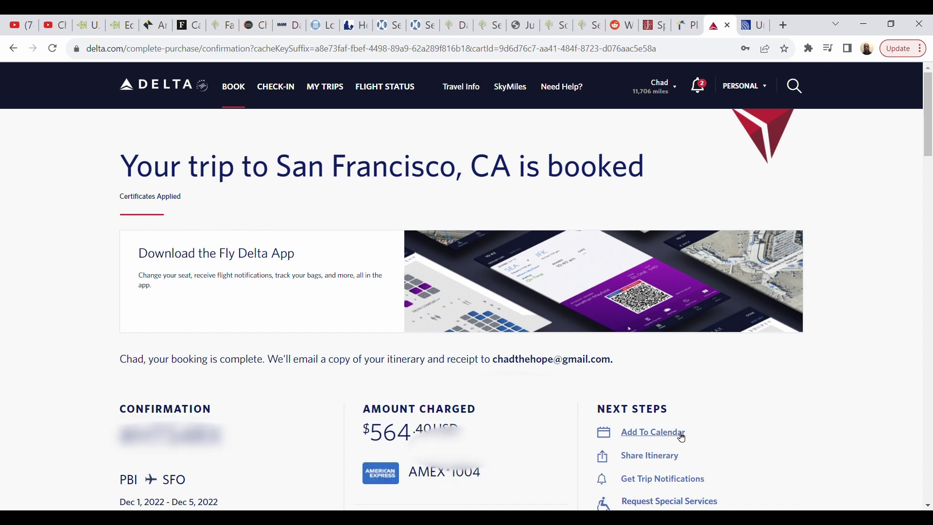
scroll(682, 438, "down", 5)
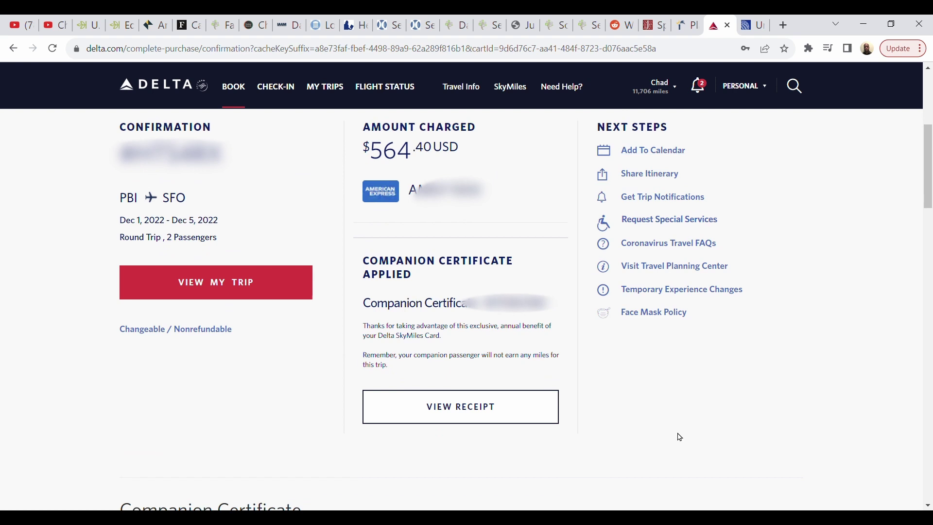